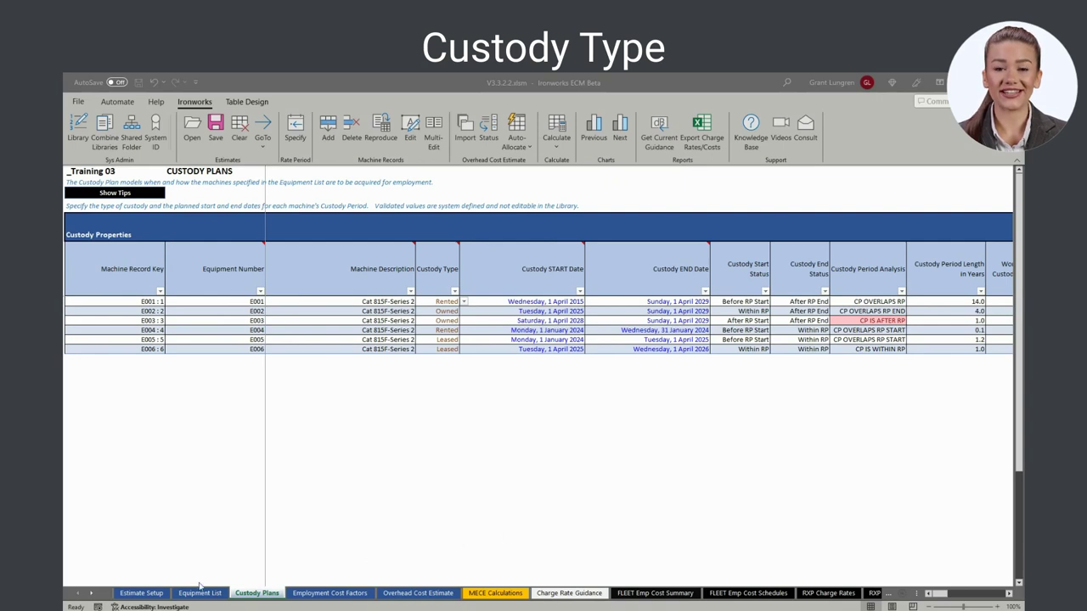
- On Estimate Setup, set Preventive Maintenance to NO under Rent in the cost applicability grid
left_click(156, 593)
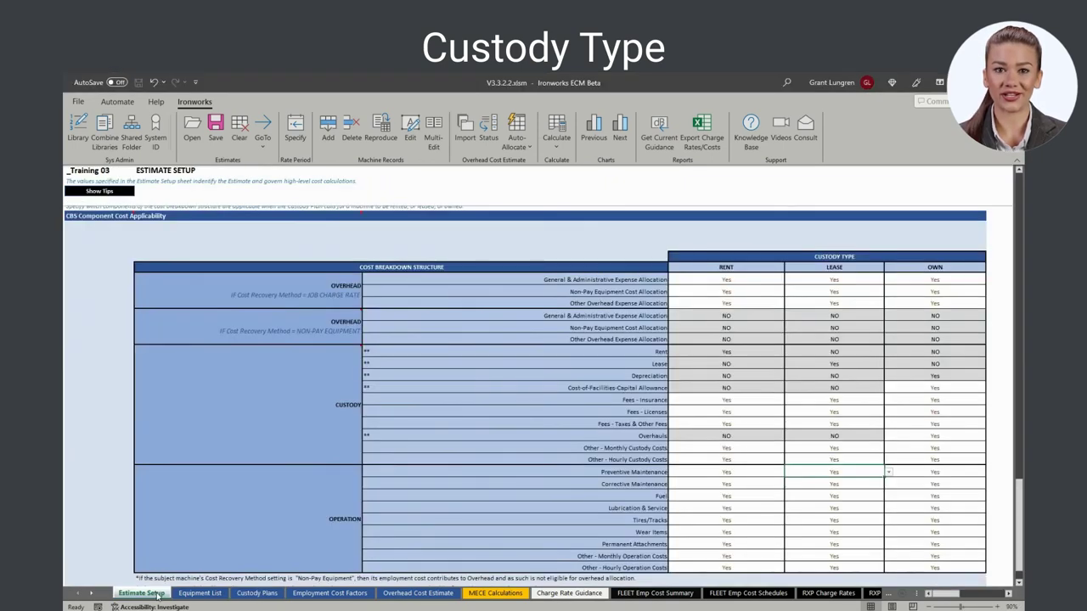
left_click_drag(713, 280, 719, 567)
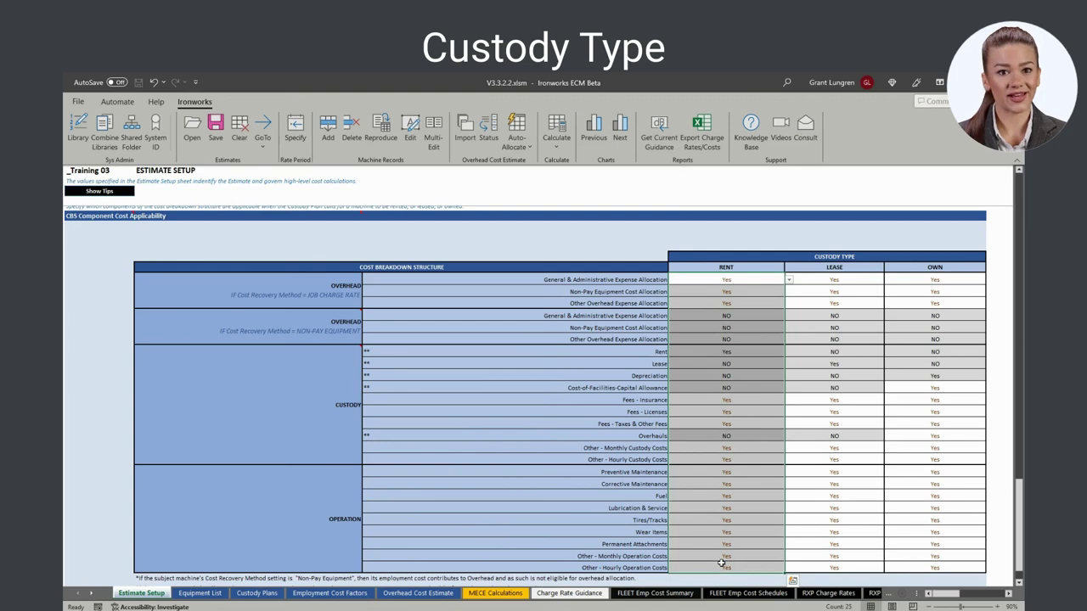
left_click(715, 472)
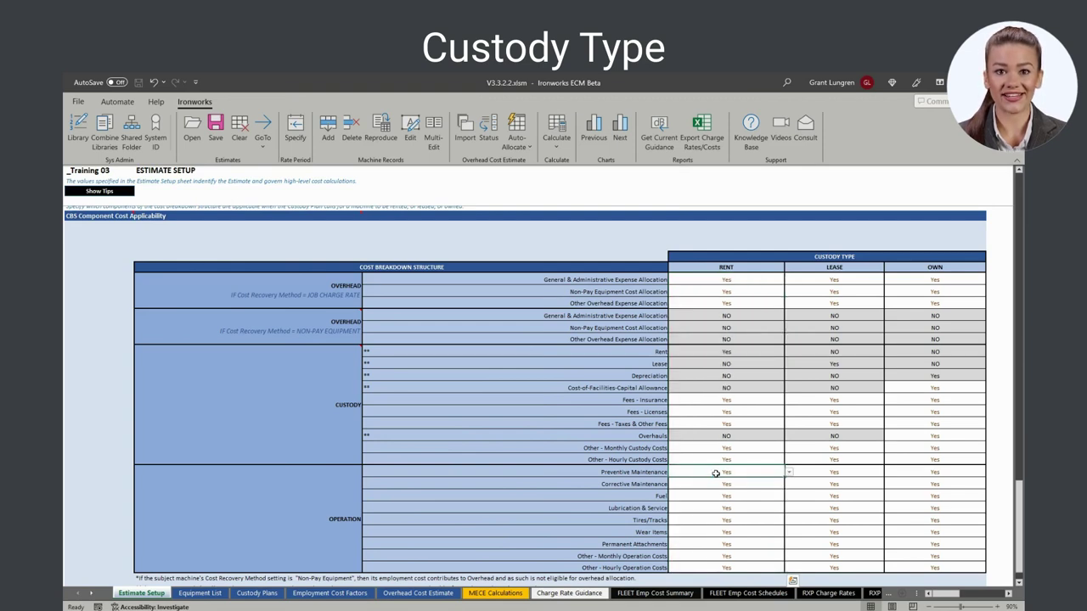
left_click(788, 472)
left_click(755, 491)
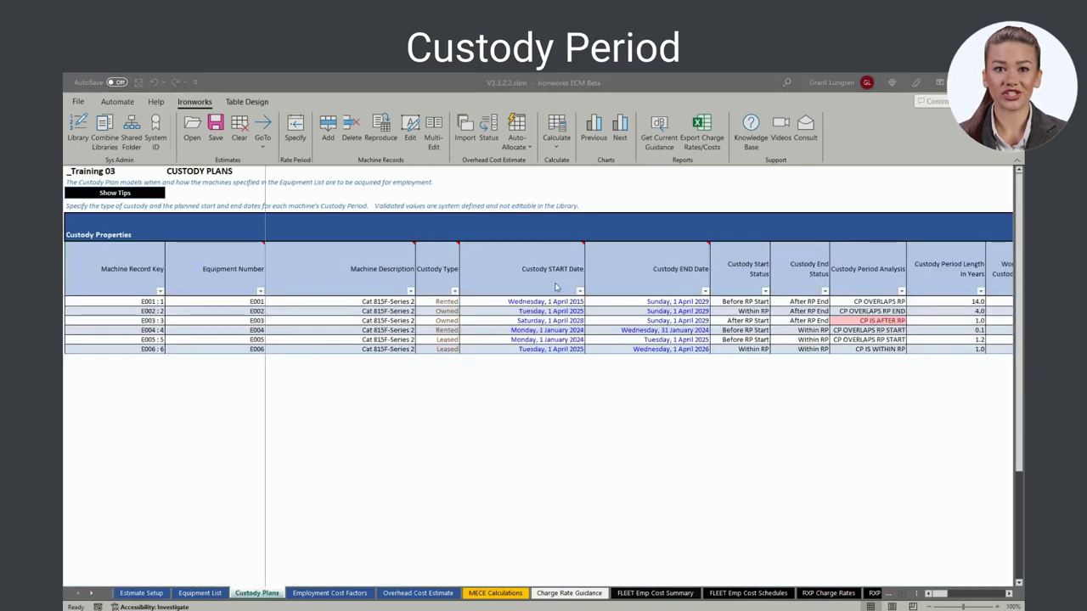
- Set E002's custody start date to 1 April 2024
left_click(552, 274)
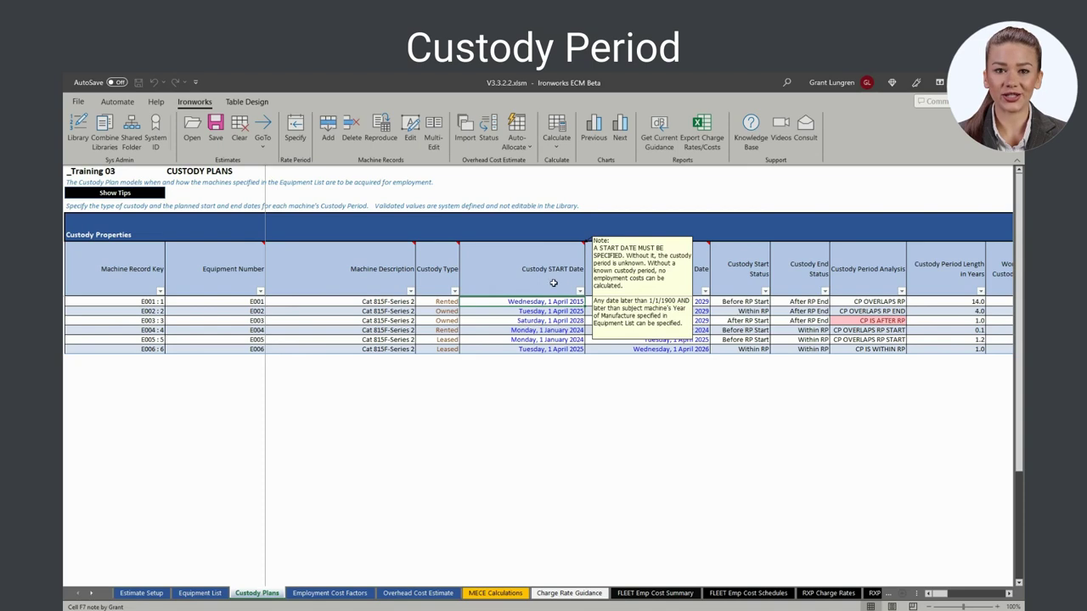
left_click(553, 312)
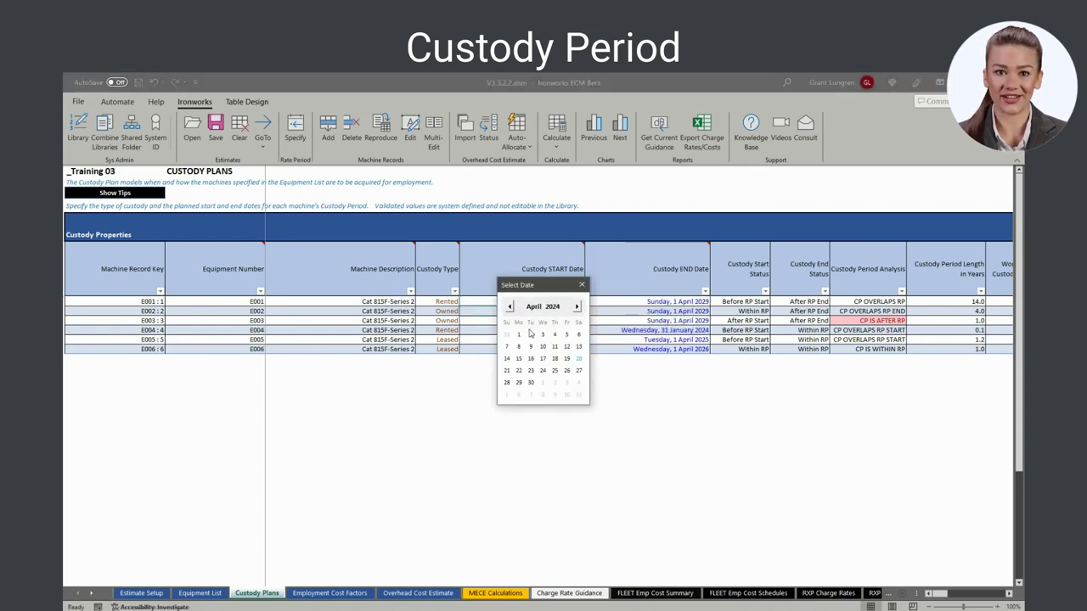
left_click(517, 335)
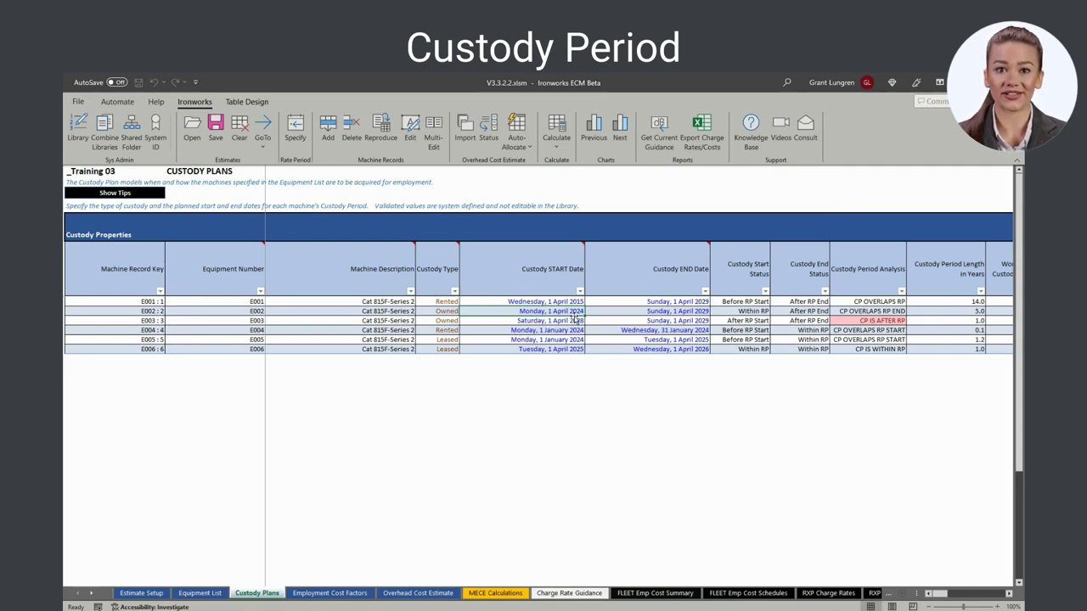
- Set E002's custody end date to 1 April 2027
mouse_move(679, 268)
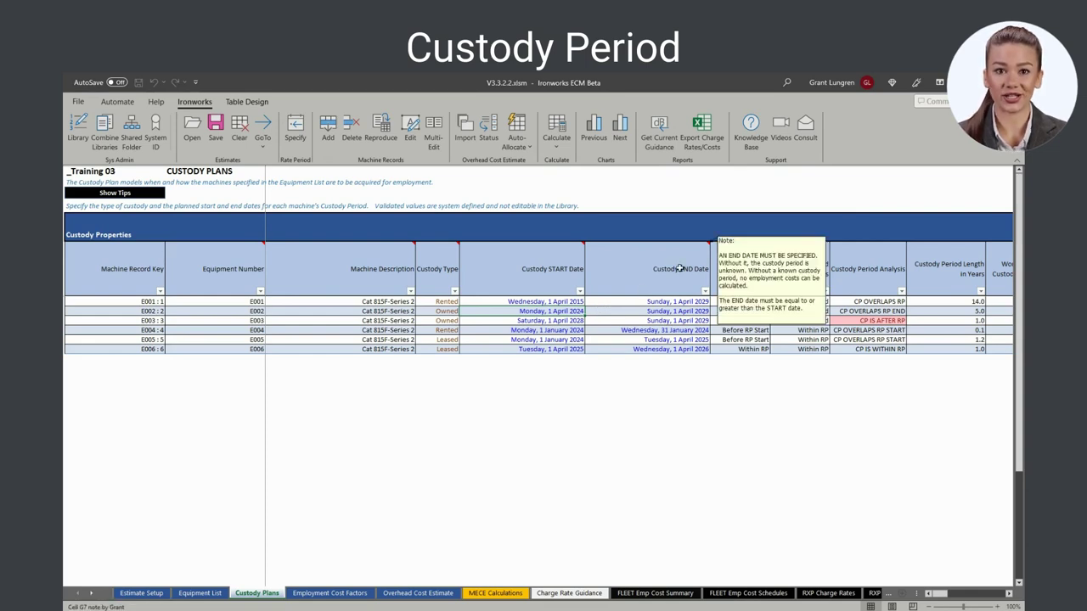
left_click(679, 311)
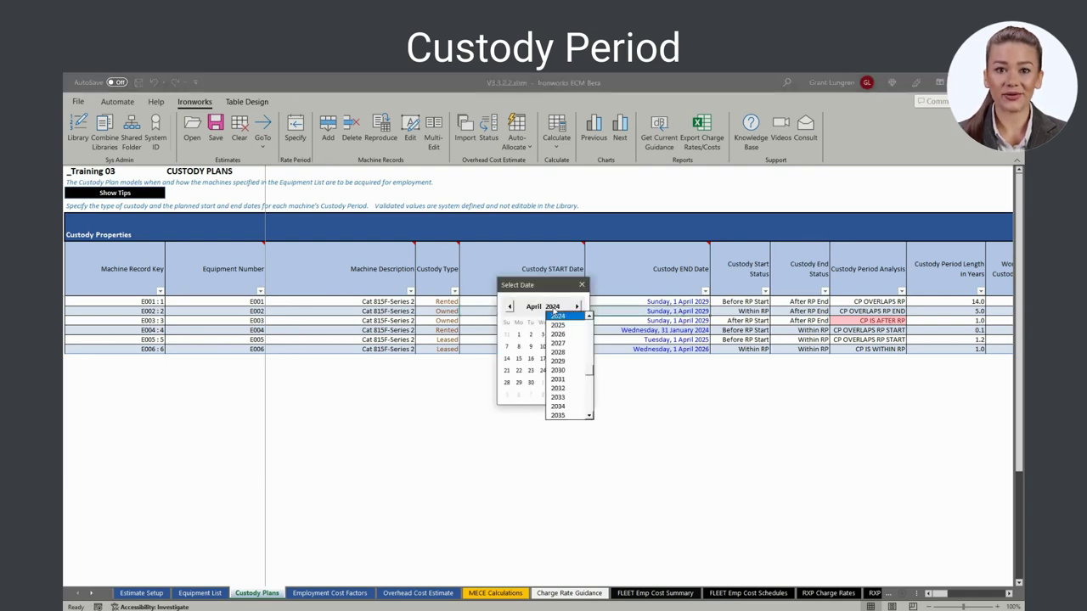
left_click(553, 307)
left_click(558, 343)
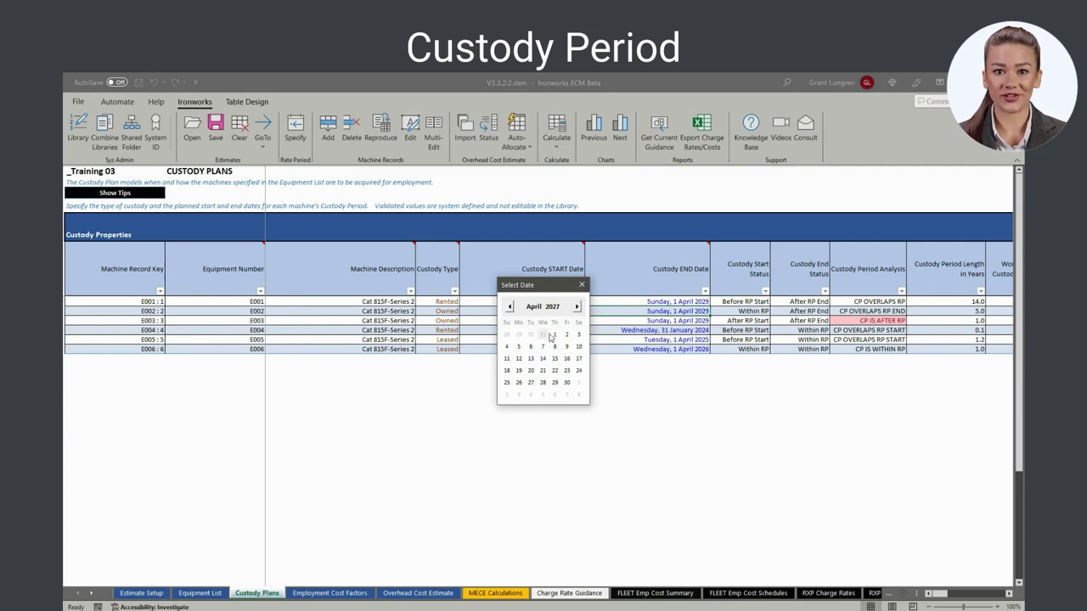
left_click(555, 336)
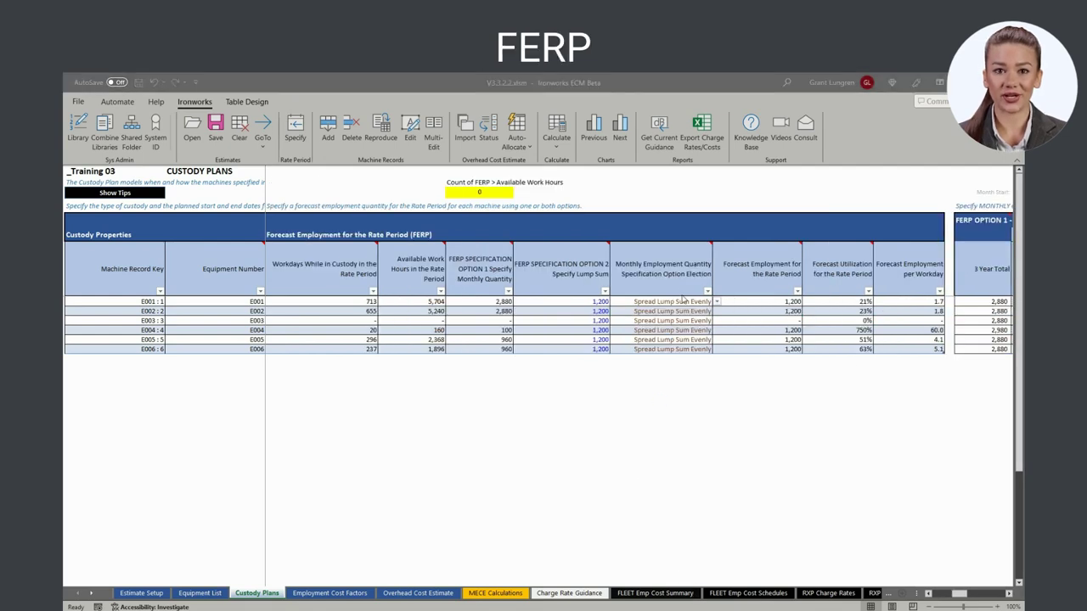
- Set E001's election to Specify Monthly Quantity and fill it down through E006
mouse_move(686, 265)
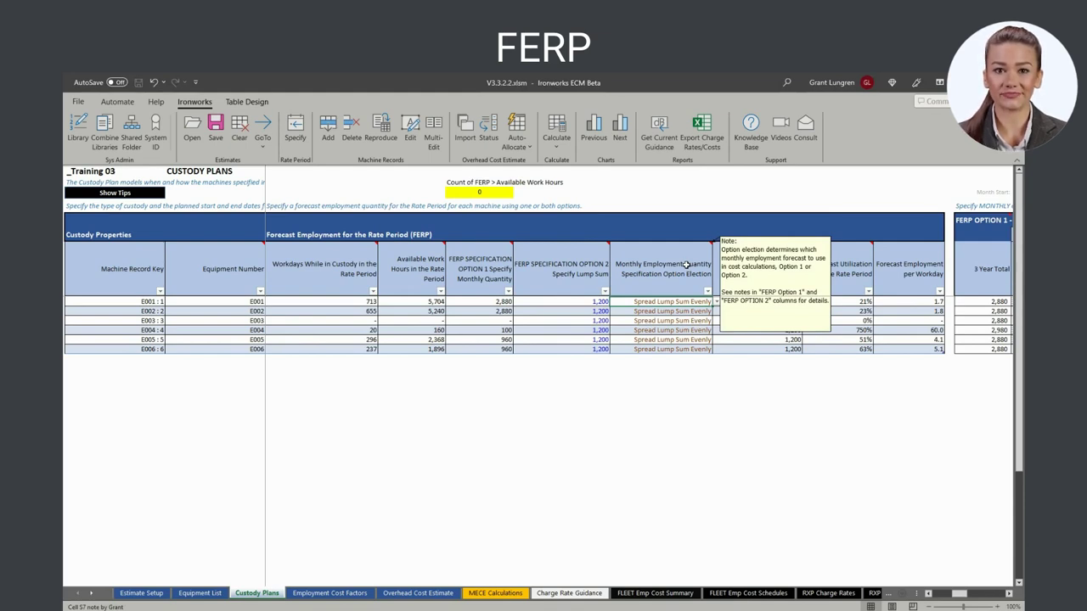
left_click(716, 304)
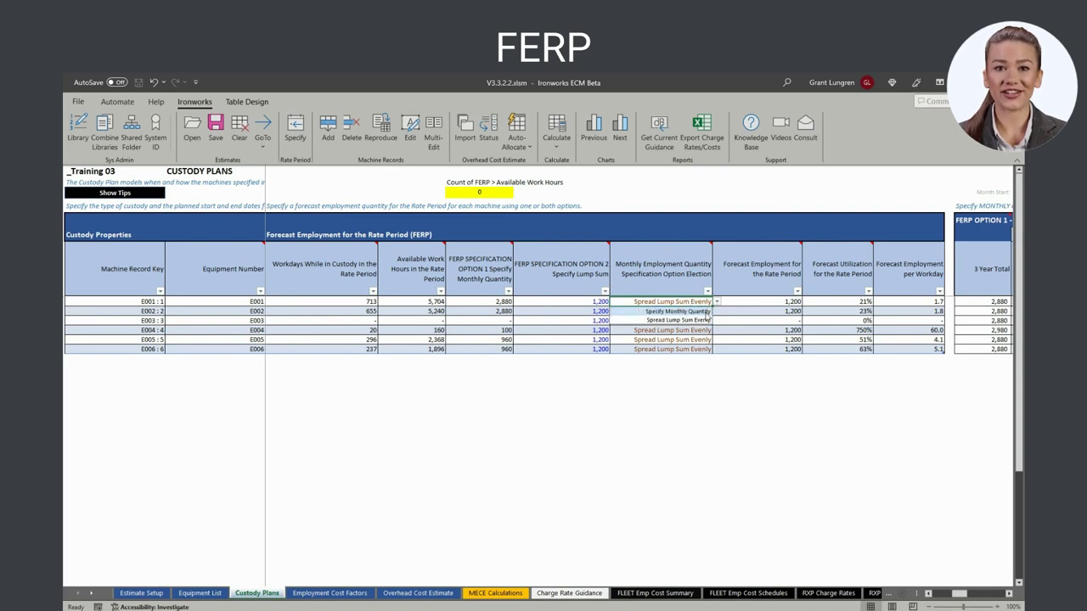
left_click(705, 312)
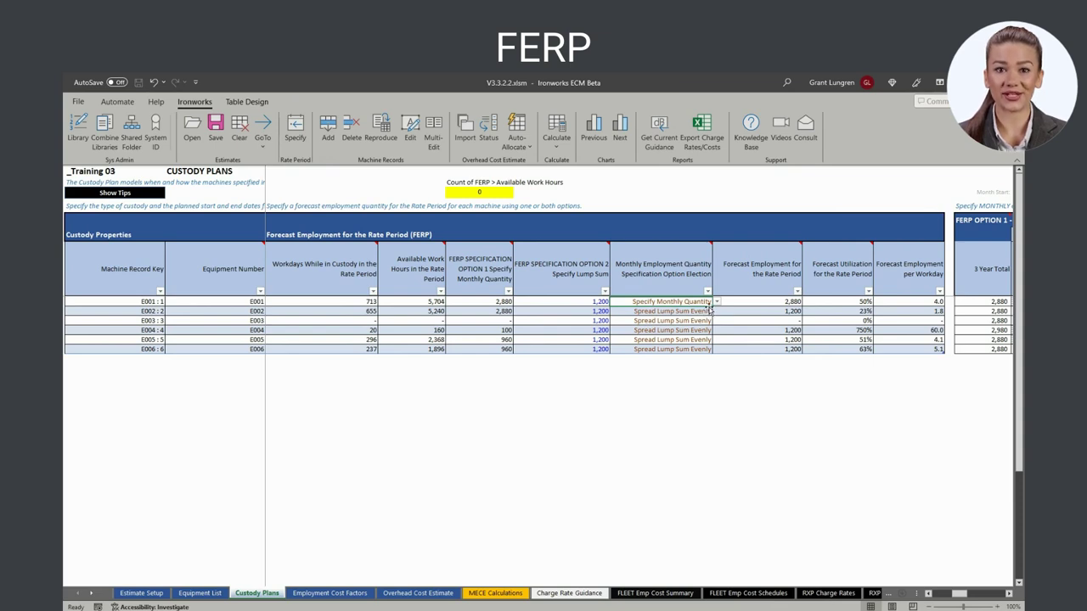
left_click_drag(712, 307, 707, 355)
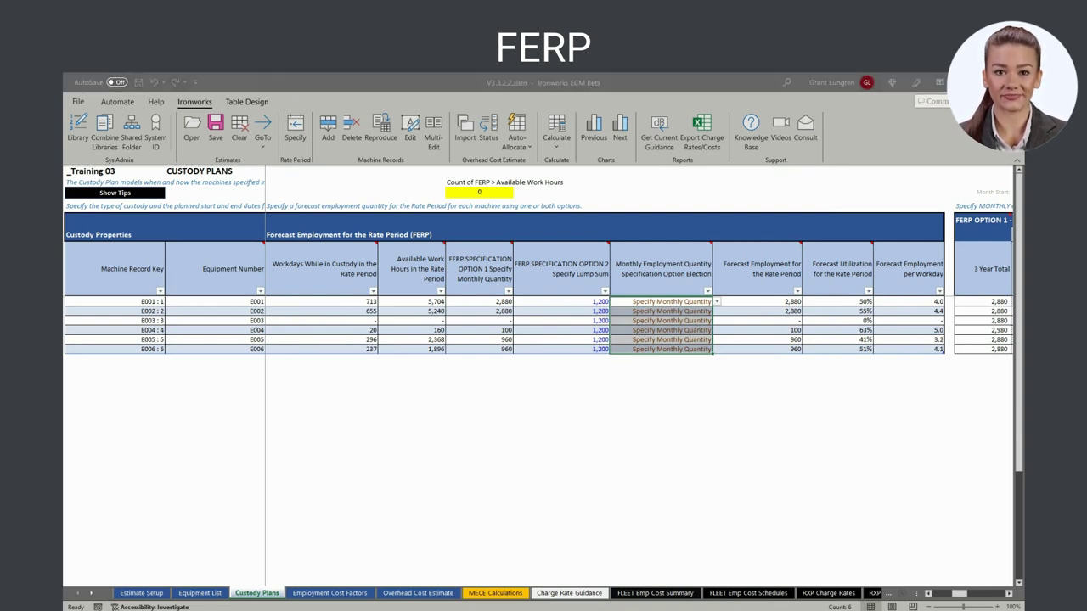
scroll(669, 579, "right", 5)
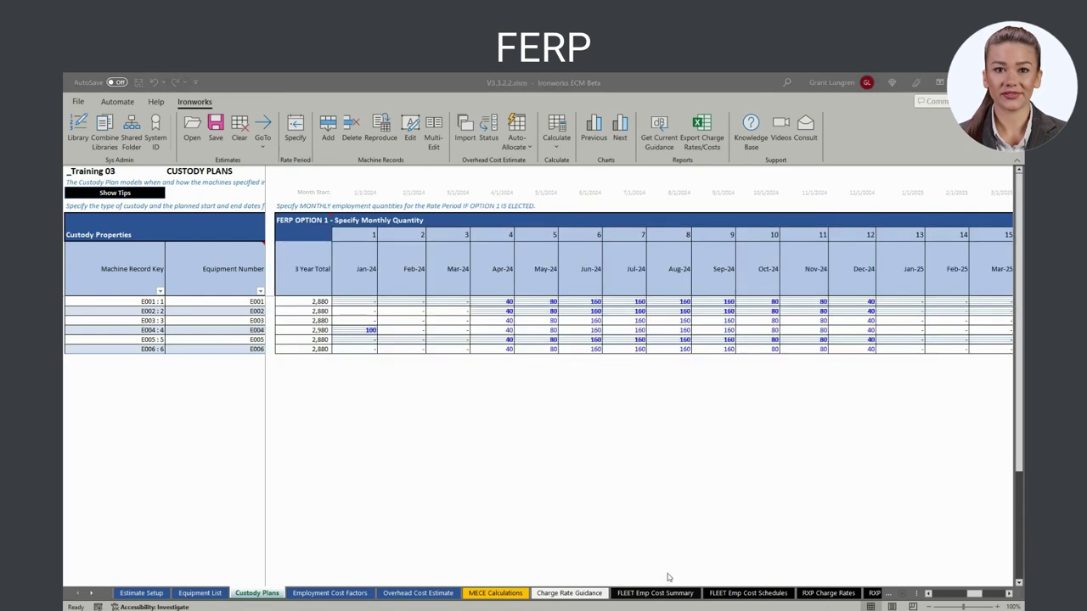
- Select E001's Jan-24 to Mar-24 quantities, then undo the Specify Monthly Quantity elections
left_click(307, 221)
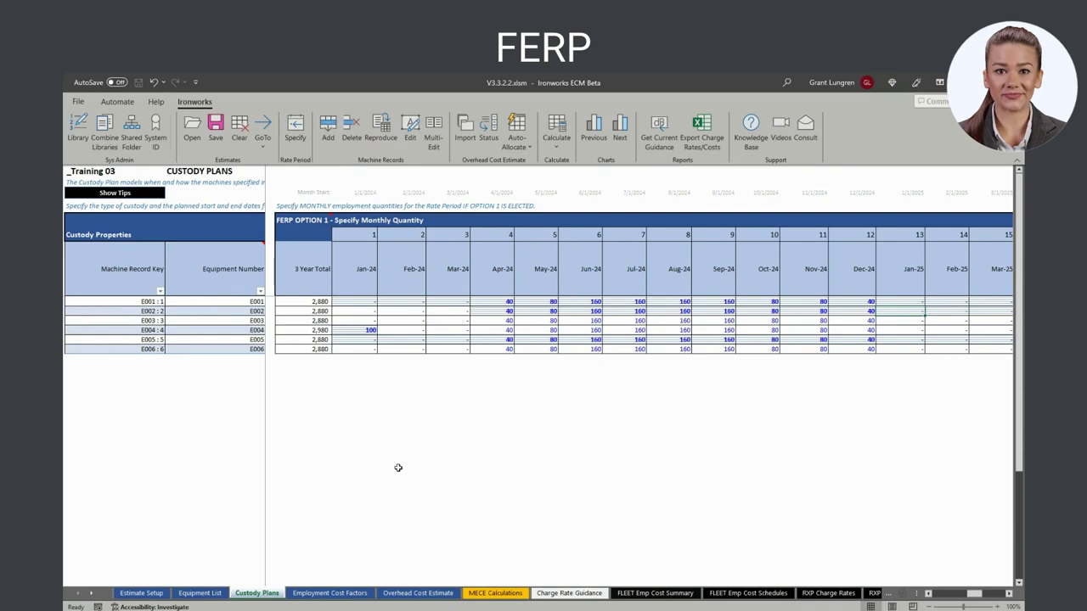
left_click(355, 299)
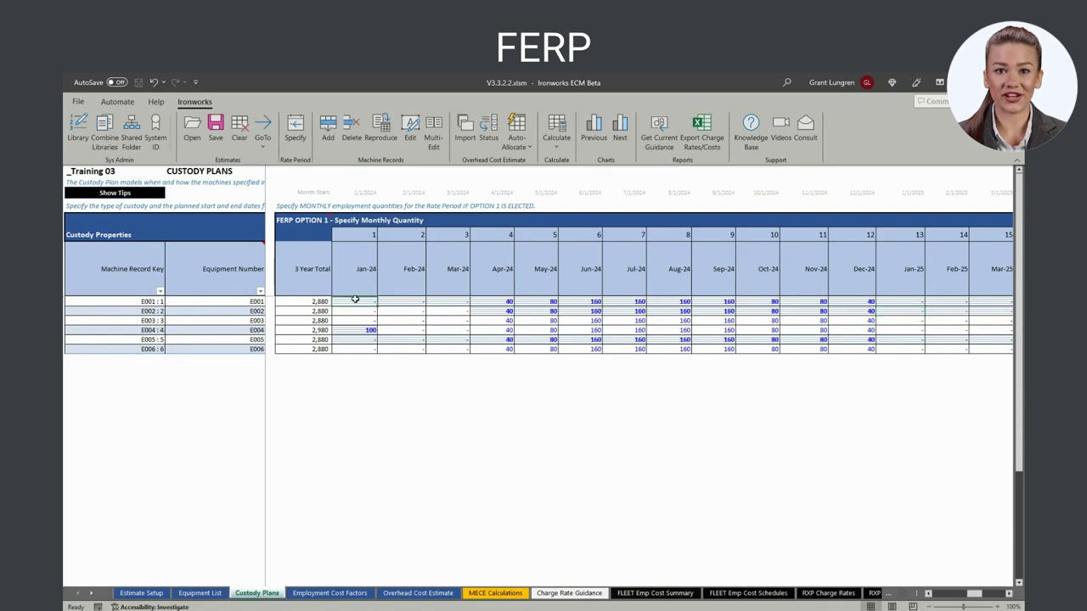
left_click_drag(355, 299, 977, 300)
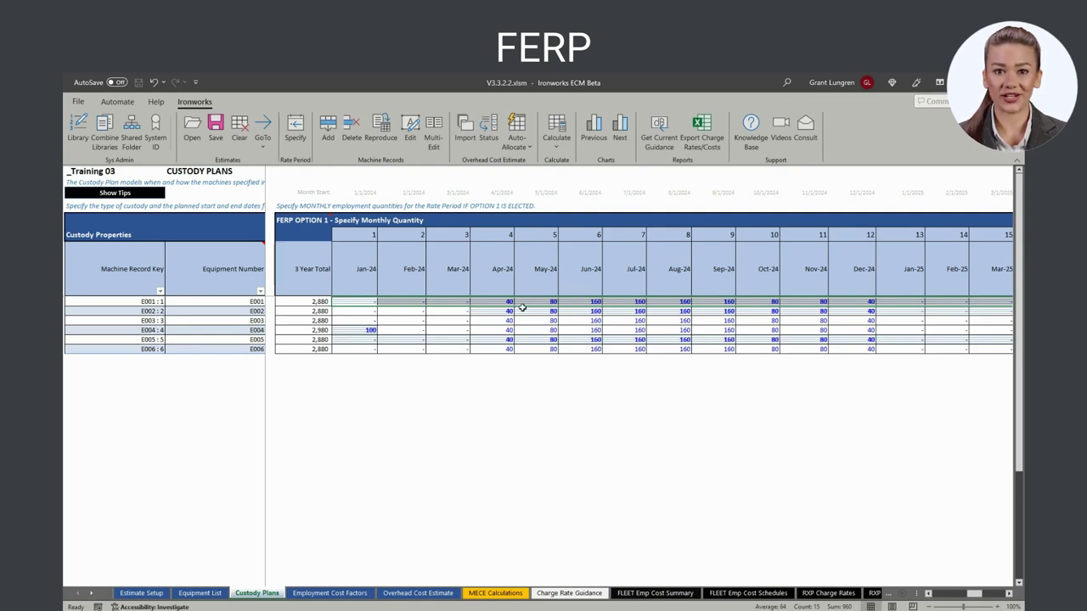
left_click(373, 300)
left_click_drag(373, 300, 462, 300)
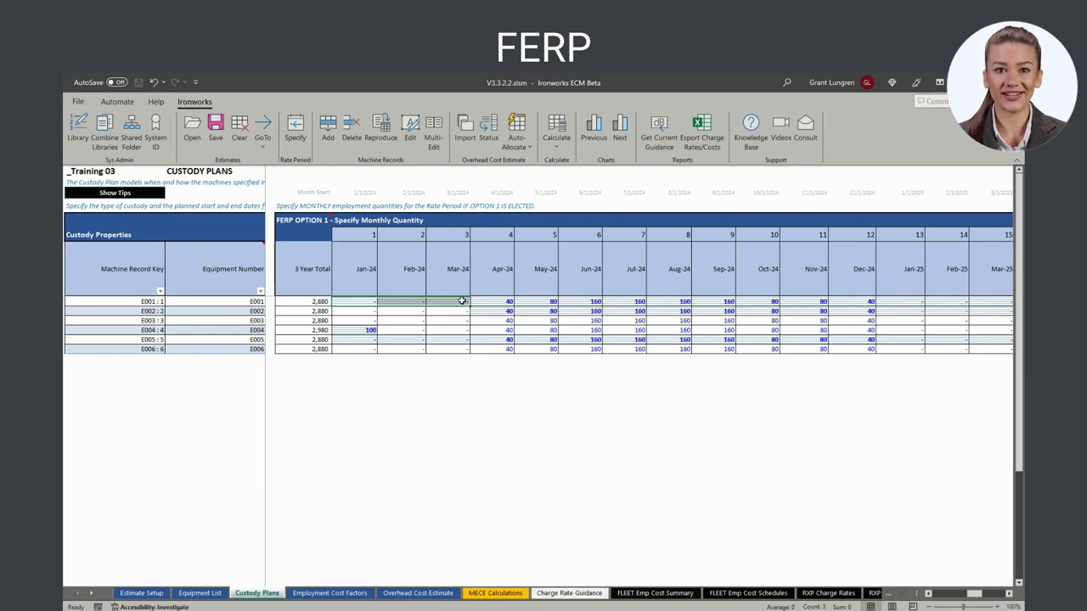
left_click_drag(462, 301, 462, 300)
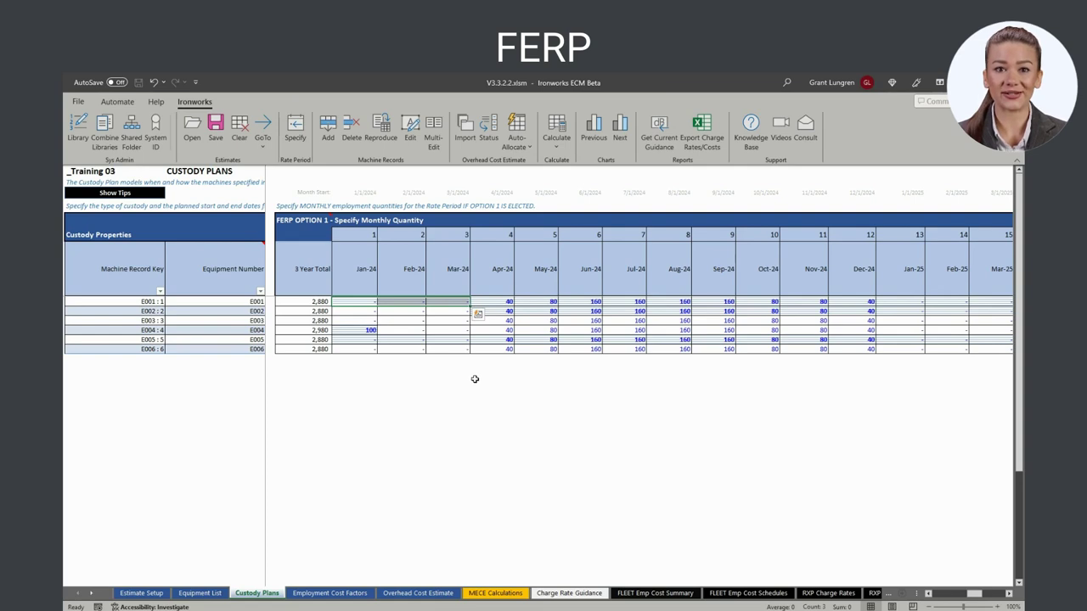
key("Escape")
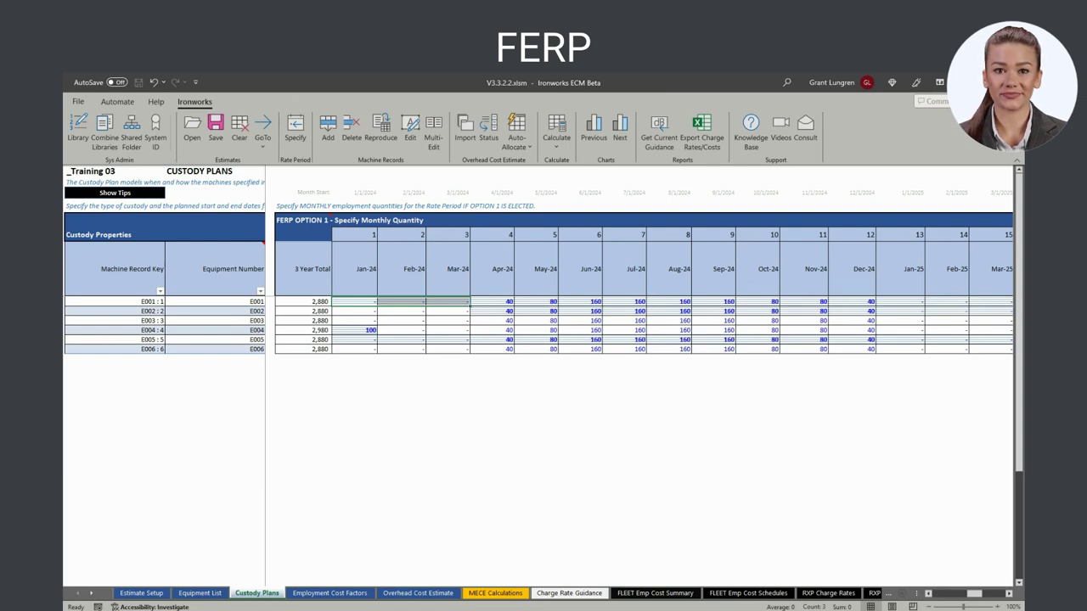
key("Home")
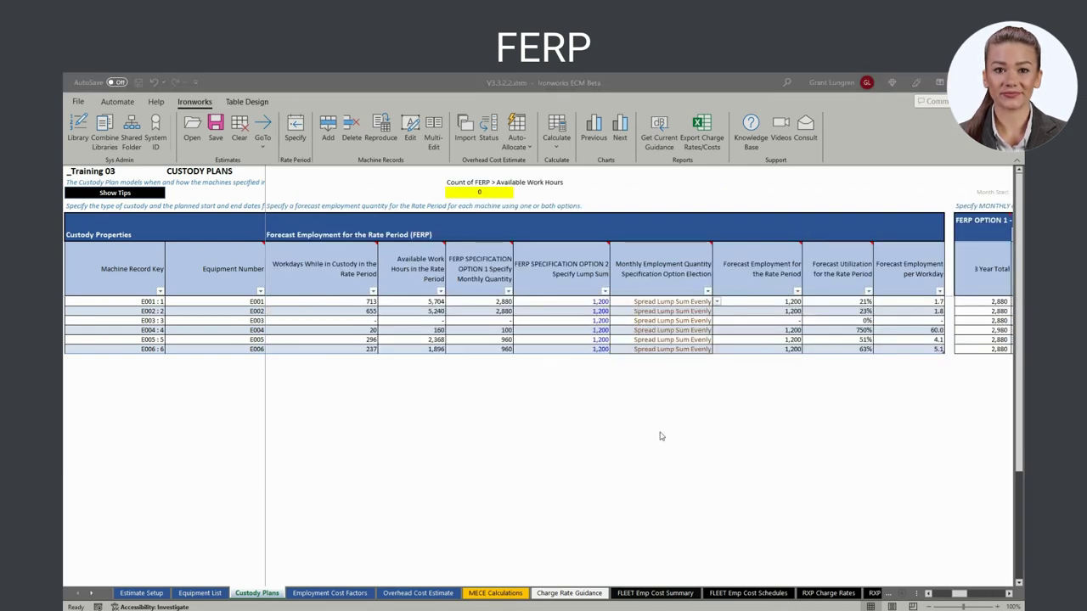
- Fill E001's FERP Option 2 lump sum of 1,200 down through E006
left_click(671, 301)
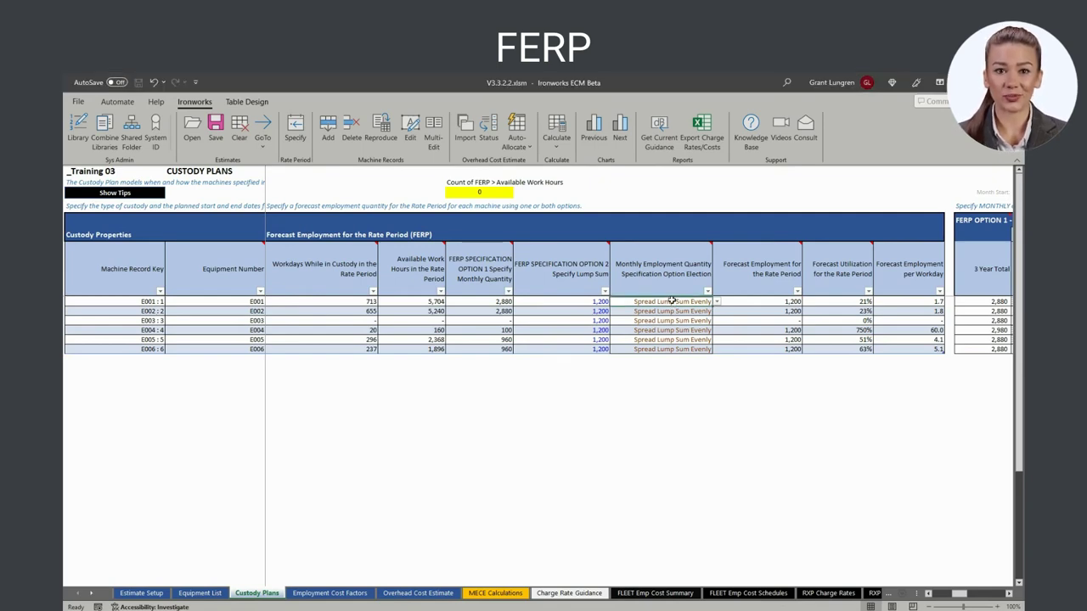
left_click(599, 301)
mouse_move(597, 273)
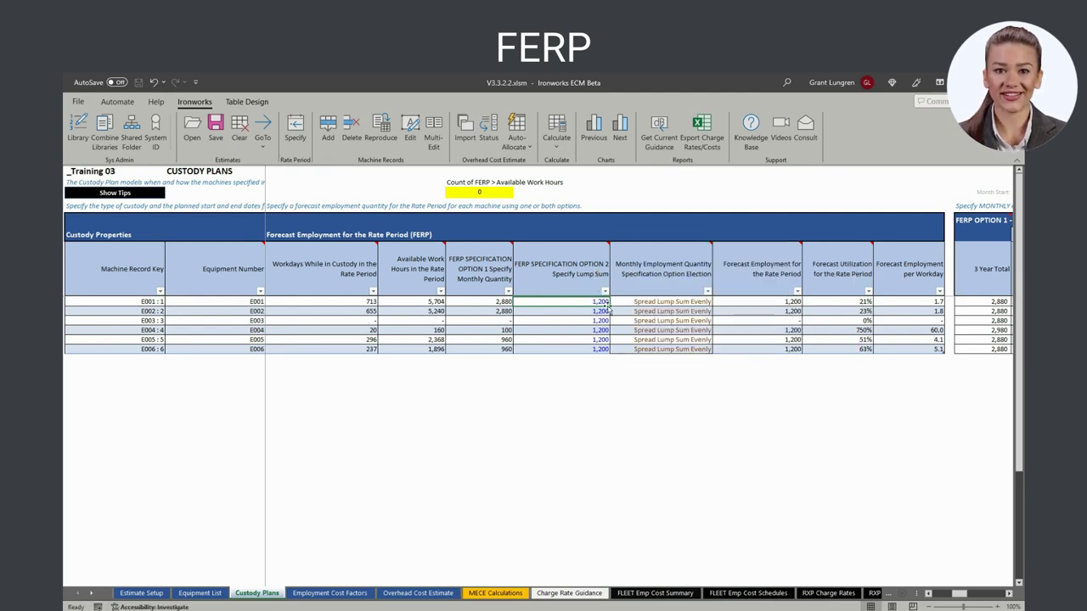
left_click_drag(609, 304, 609, 352)
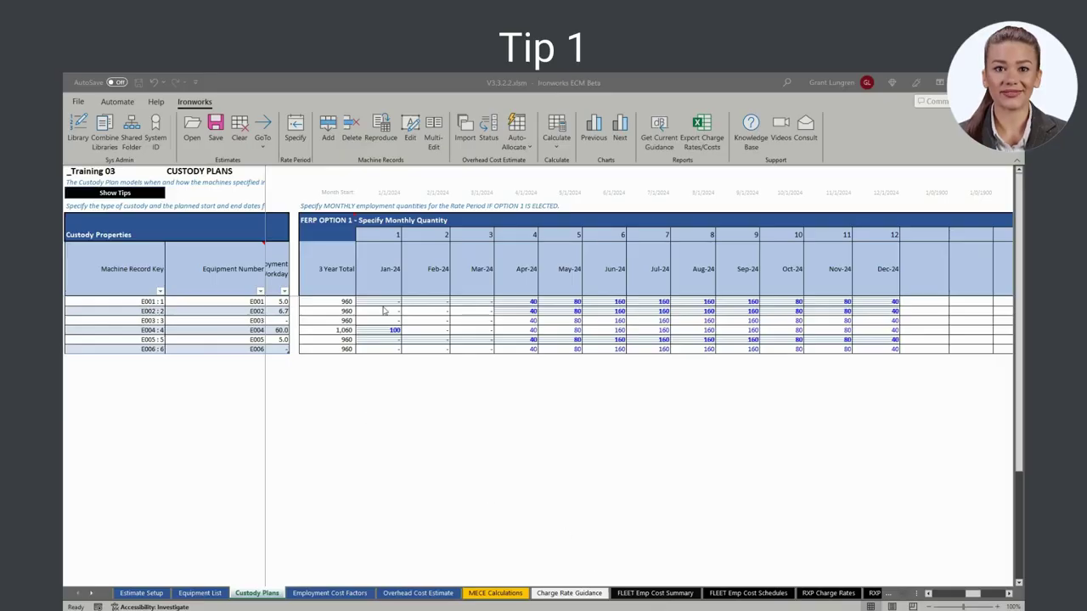
- Copy the Jan–Dec monthly quantities and paste them twice after Dec-24 for three years
mouse_move(380, 303)
left_mouse_down()
mouse_move(850, 320)
mouse_move(867, 348)
left_mouse_up()
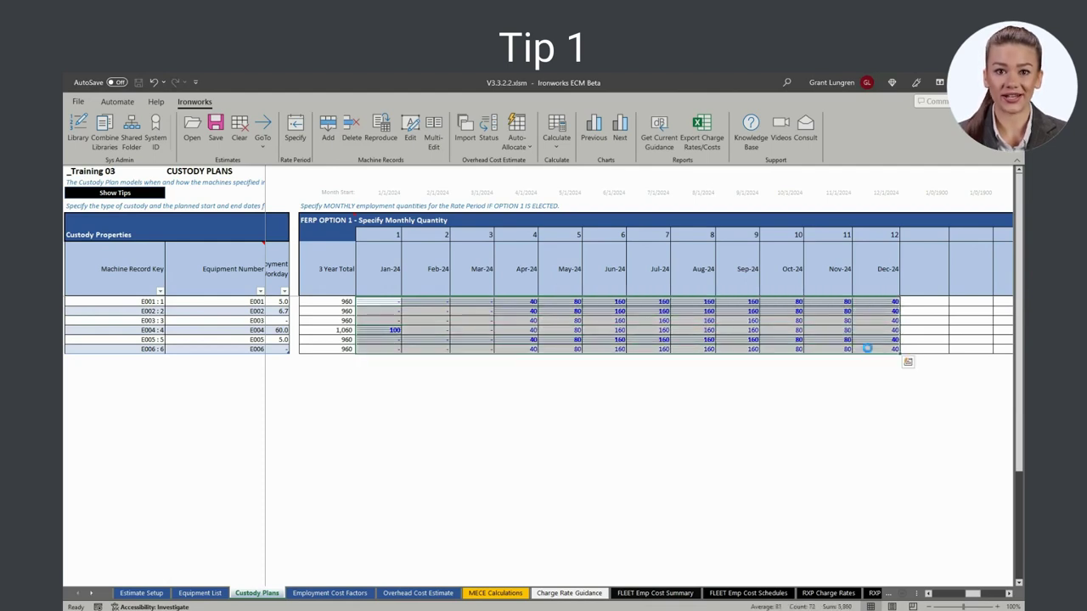
key("ctrl+c")
left_click(921, 302)
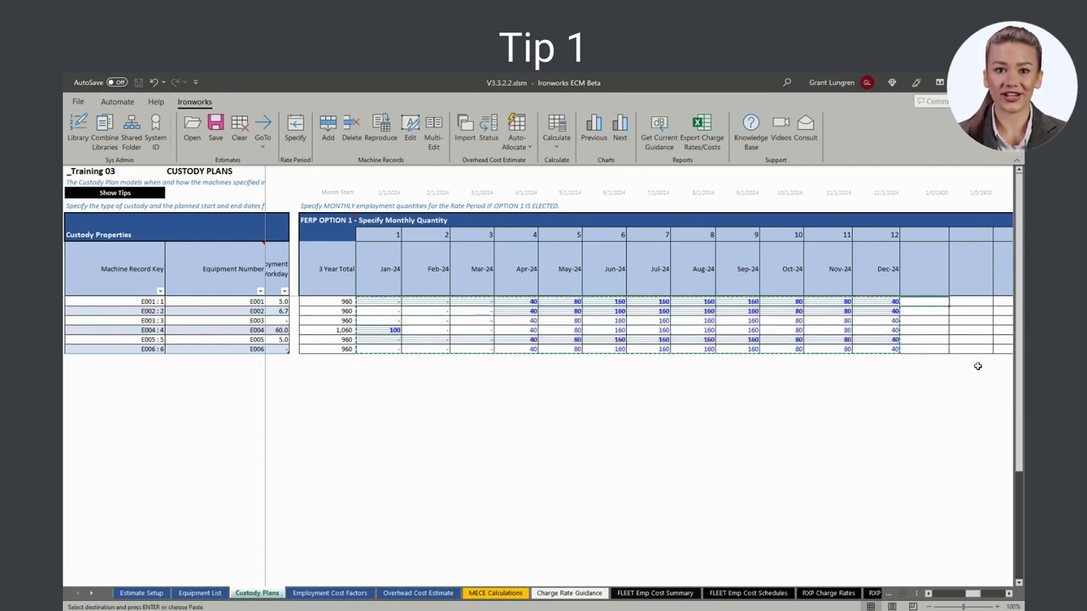
key("ctrl+v")
left_click(998, 594)
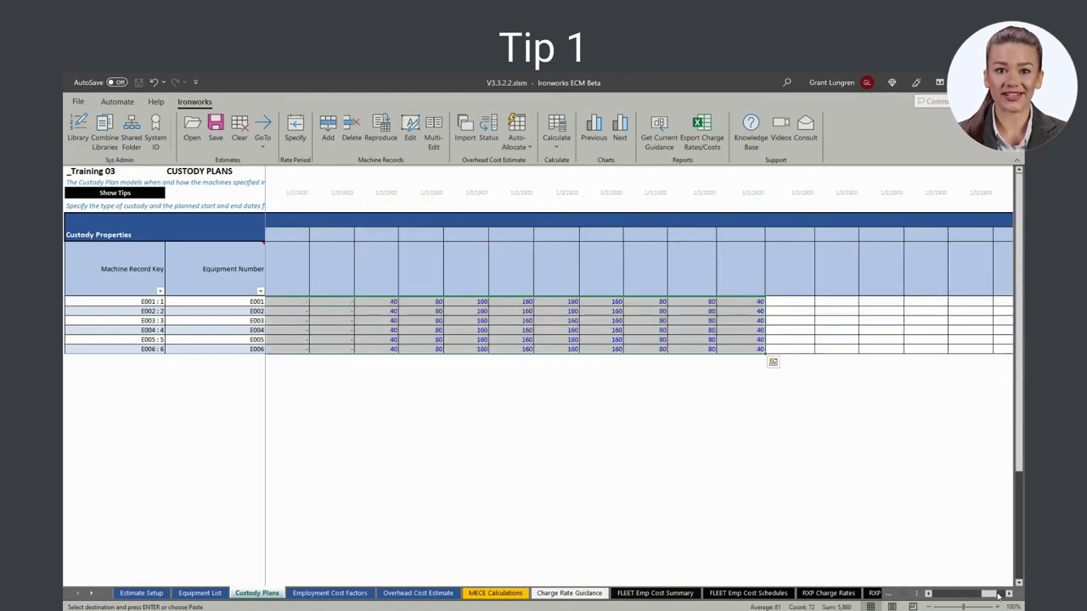
left_click(791, 301)
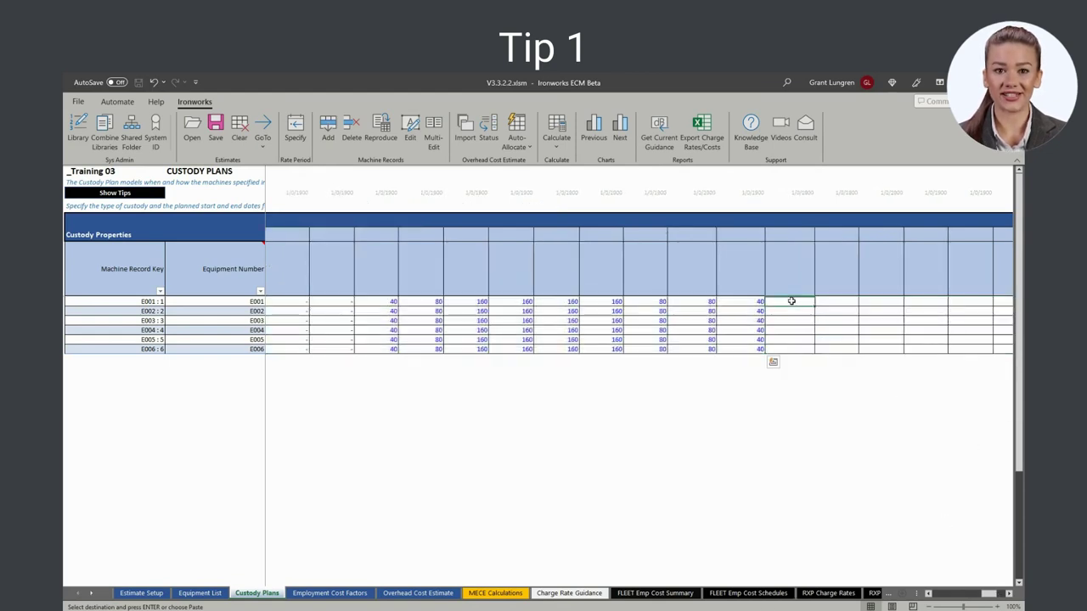
key("Return")
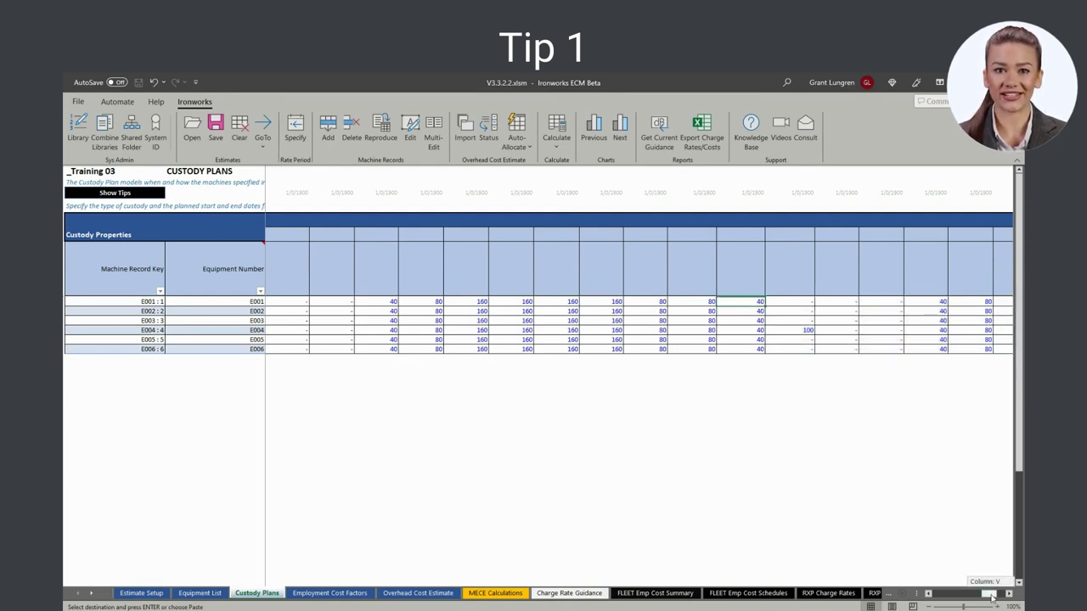
left_click_drag(990, 594, 974, 596)
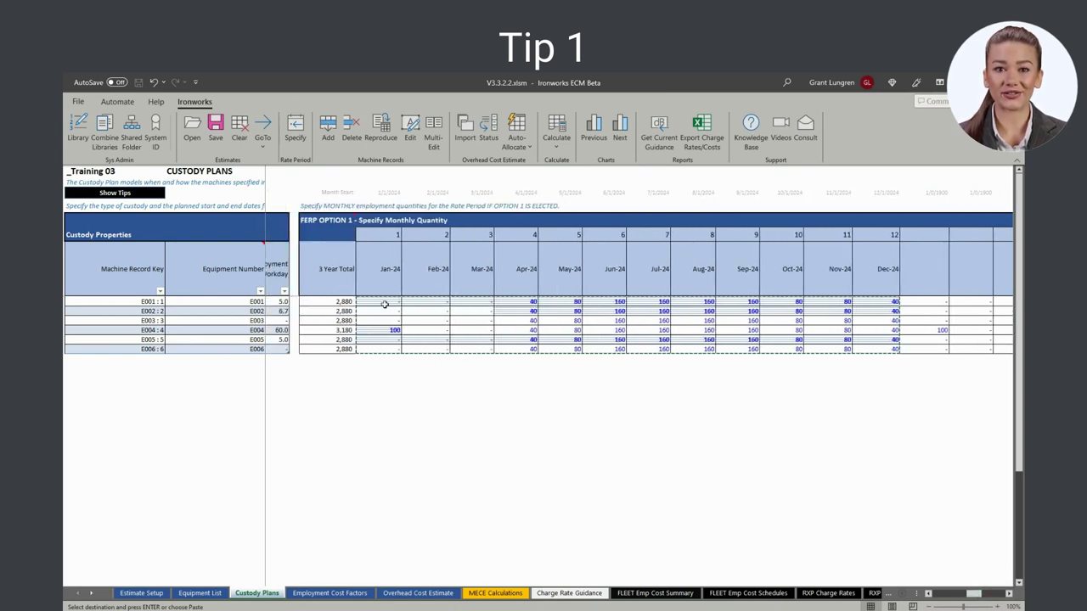
left_click(384, 303)
key("Escape")
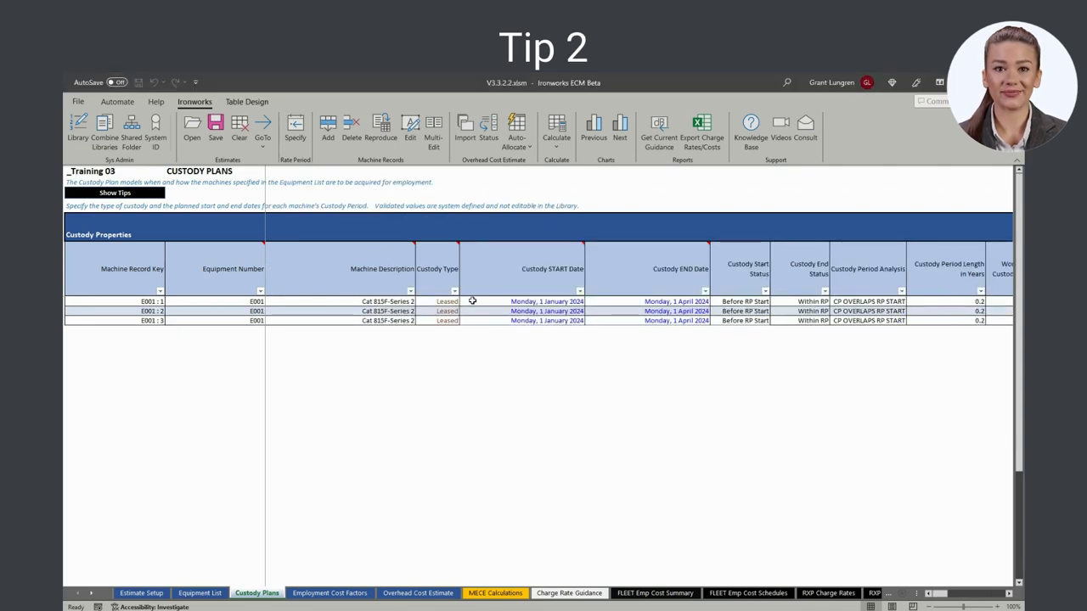
left_click_drag(473, 302, 649, 323)
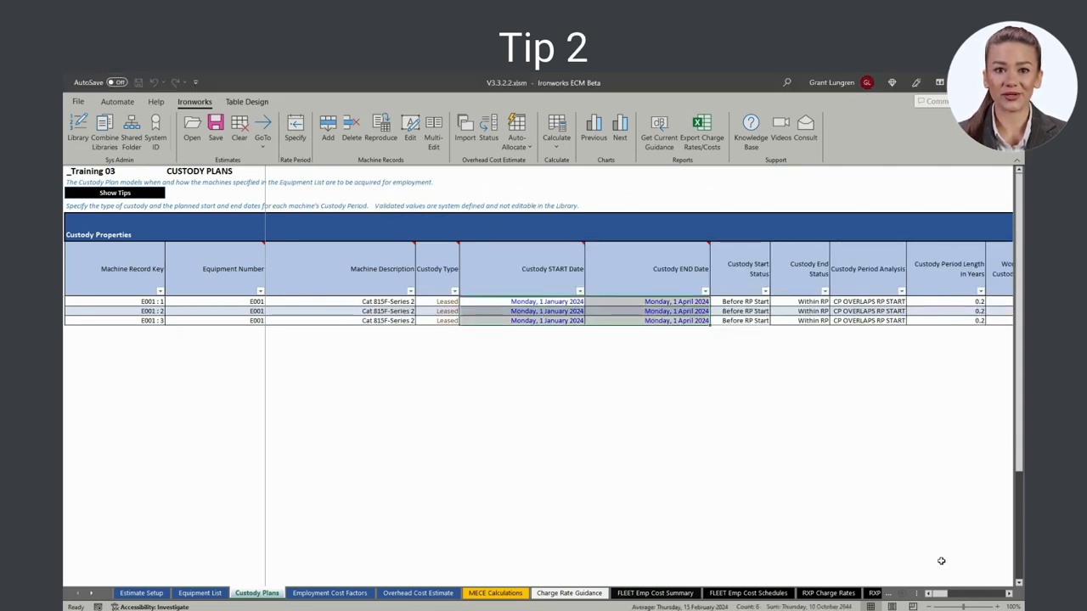
left_click(990, 598)
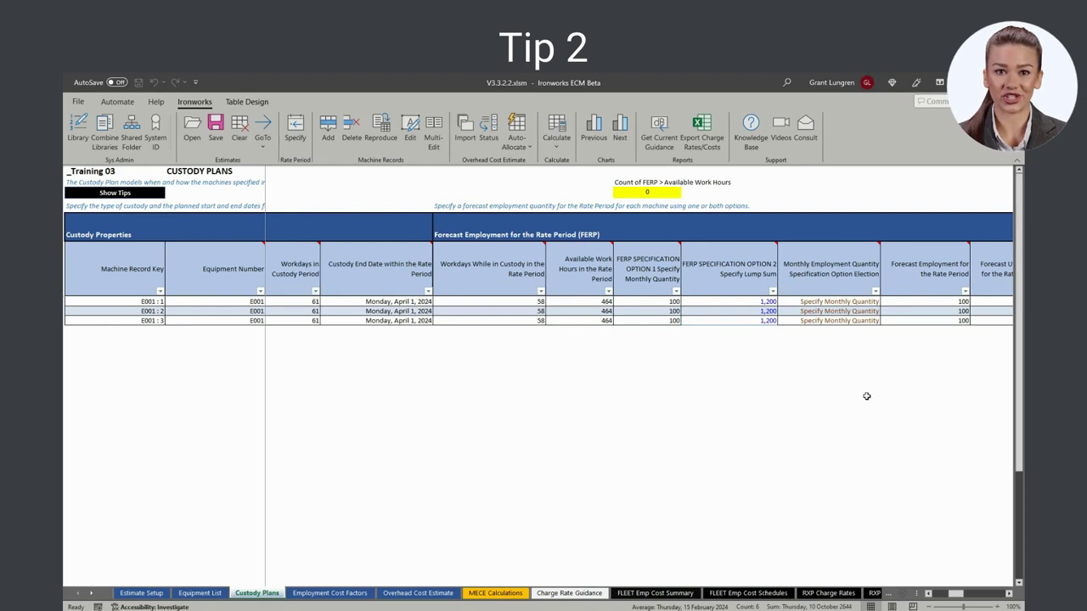
left_click_drag(830, 302, 834, 320)
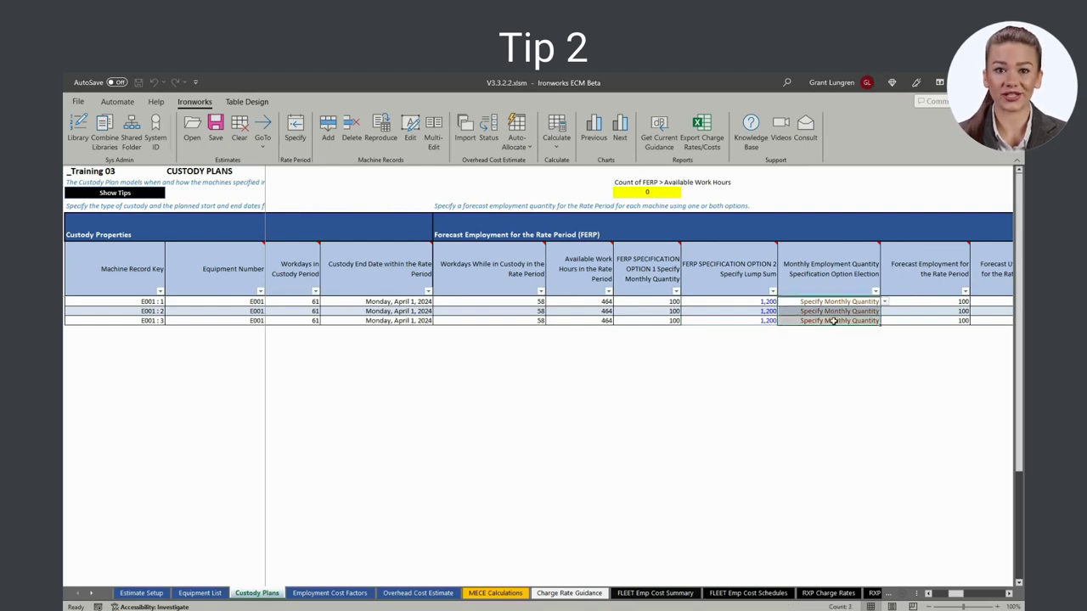
left_click(995, 594)
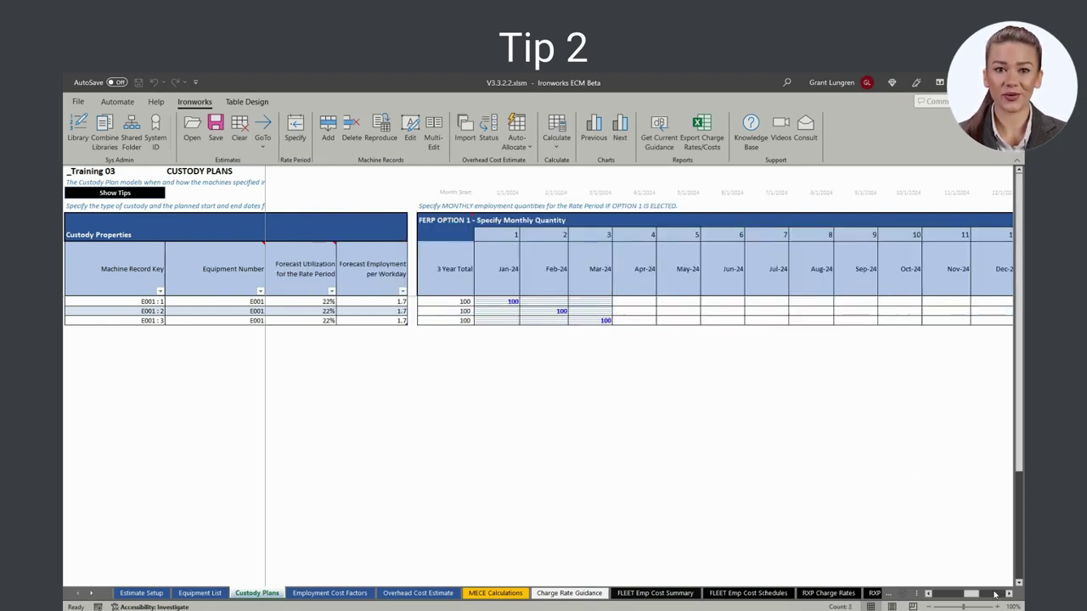
left_click(502, 303)
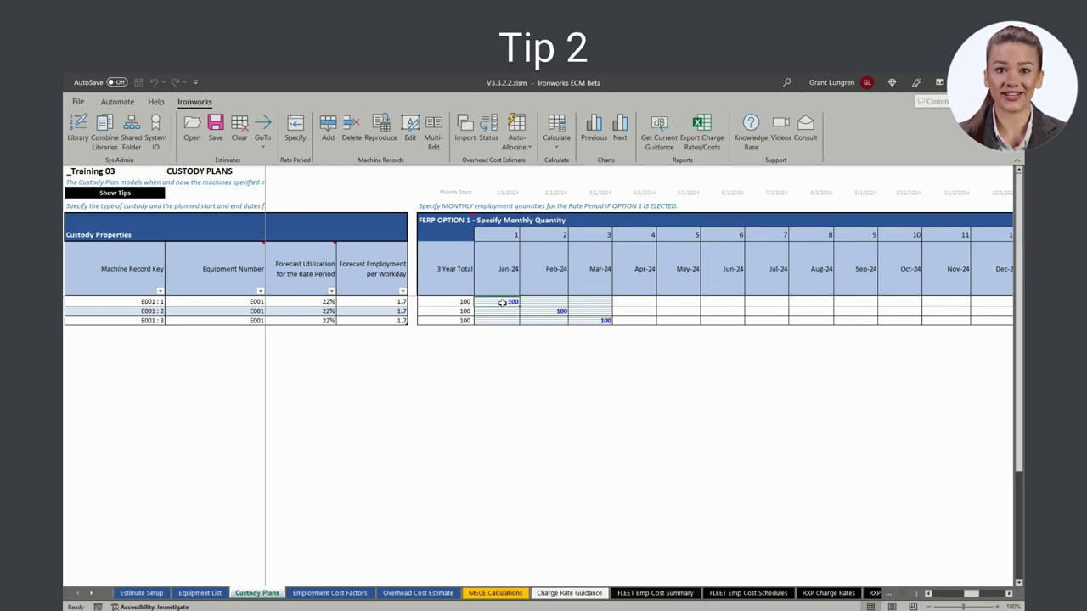
left_click(547, 312)
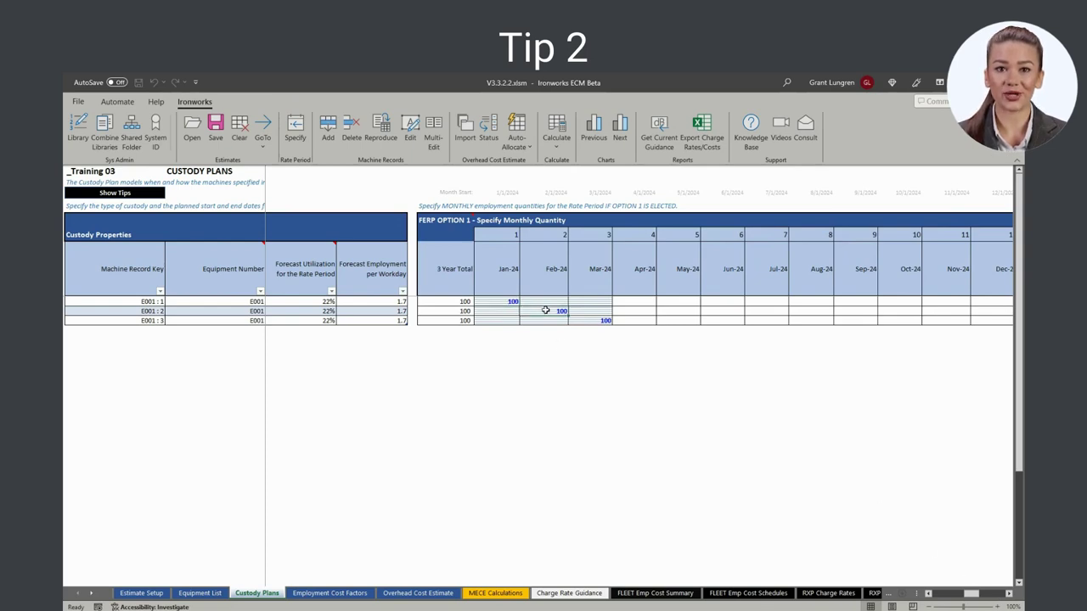
left_click(588, 319)
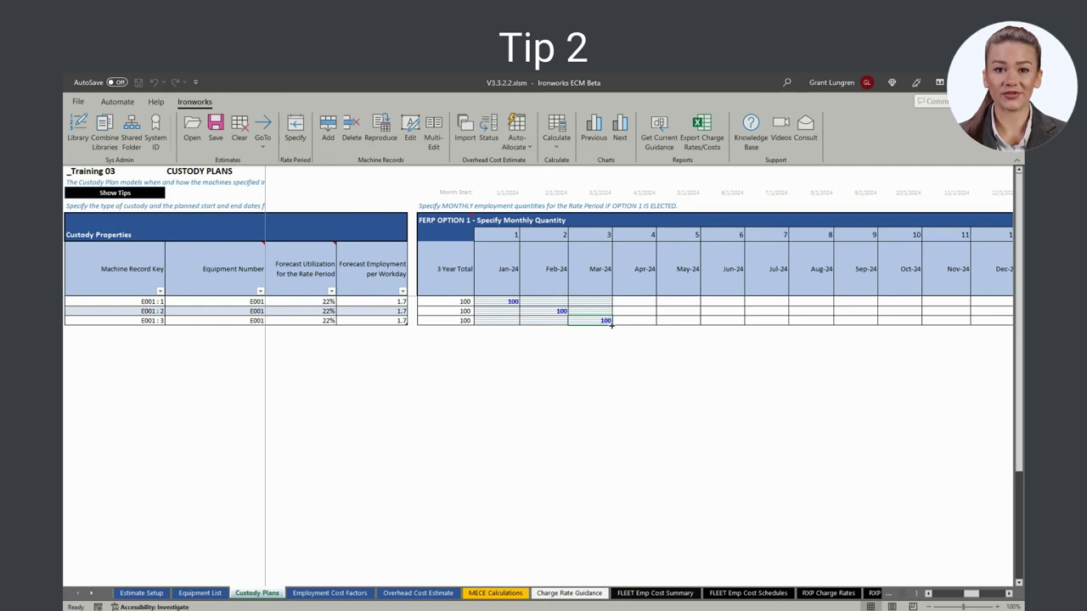
left_click_drag(611, 324, 506, 332)
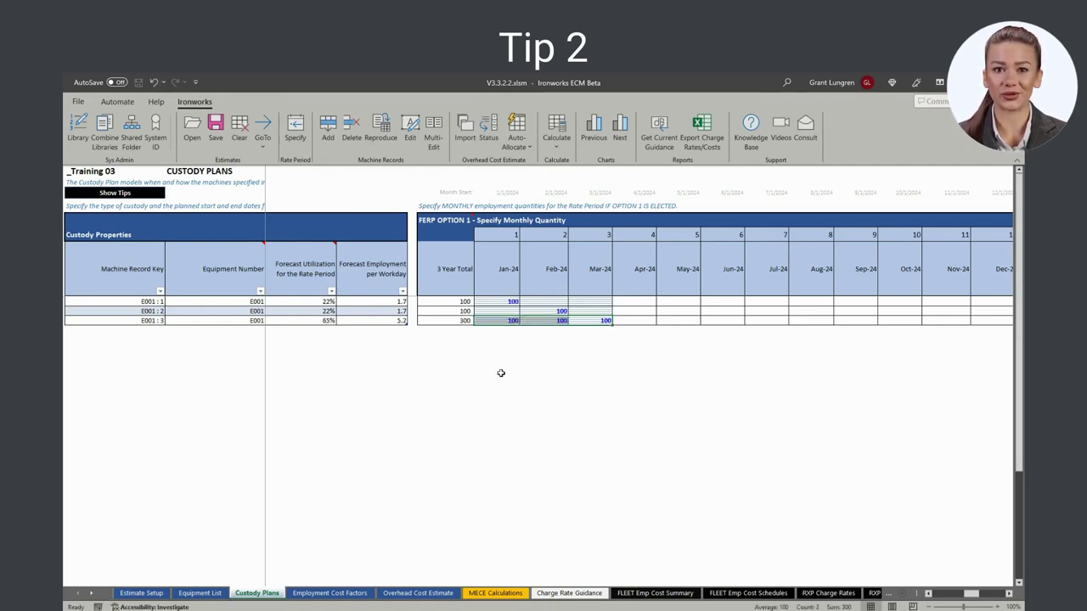
key("ctrl+z")
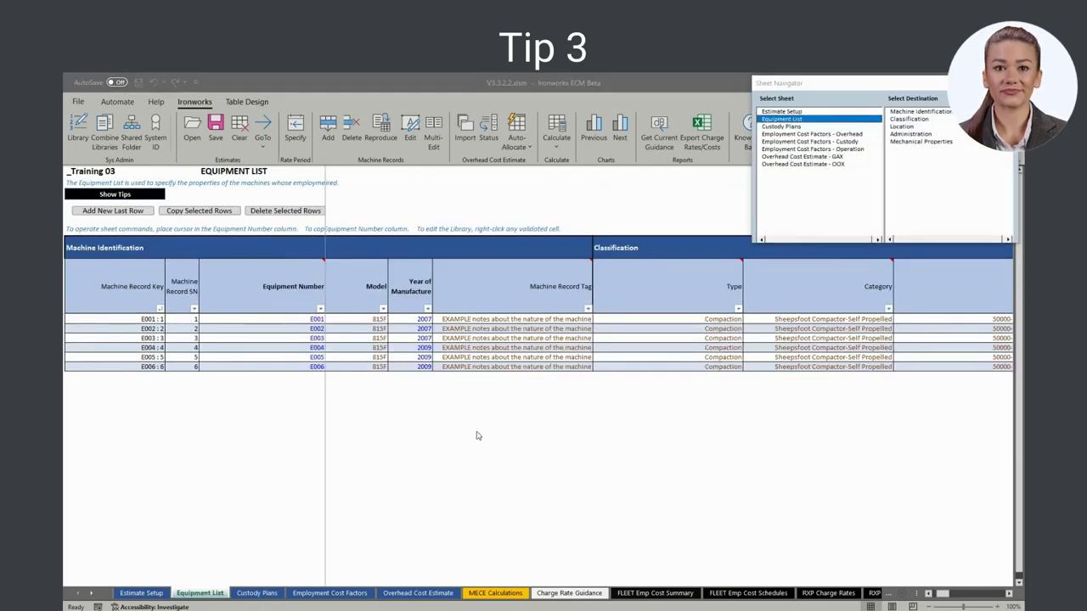
- Copy machine E006 as record E006 : 7, skip recalculation, and view Custody Properties
left_click(320, 366)
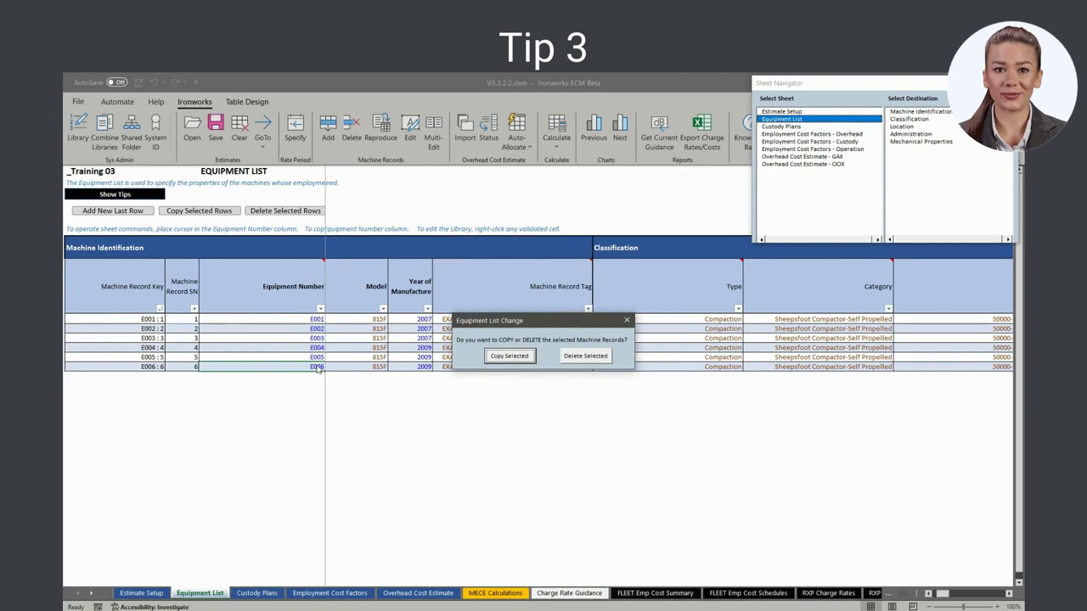
left_click(502, 361)
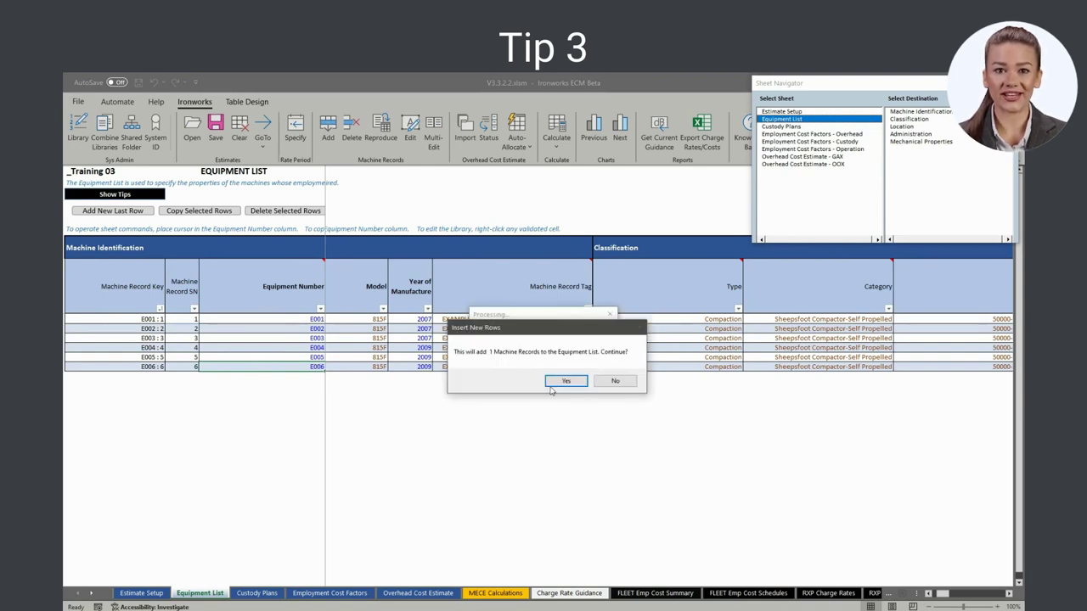
left_click(561, 381)
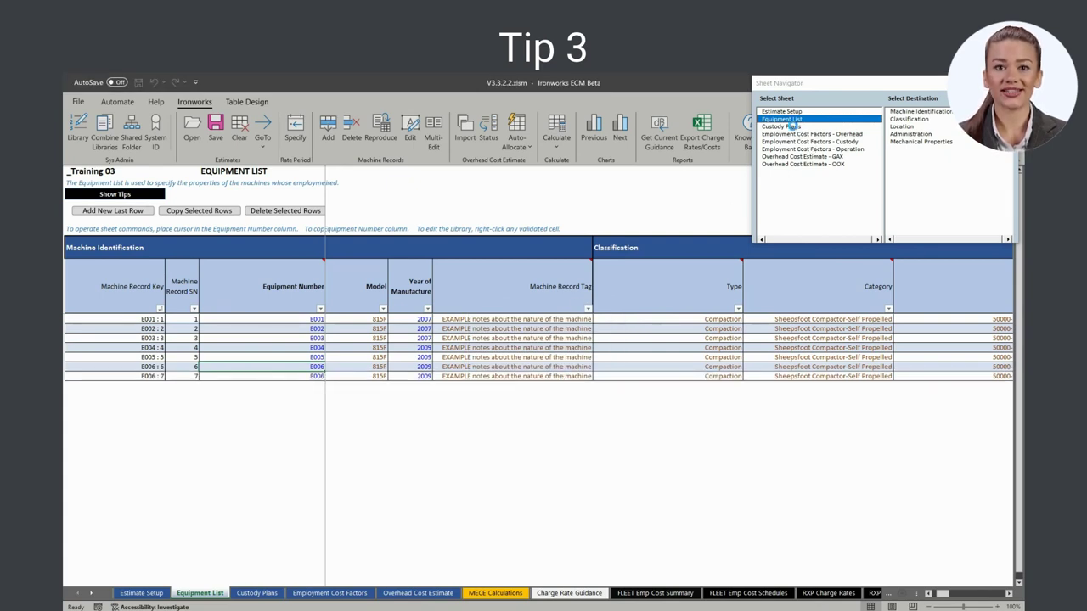
left_click(789, 126)
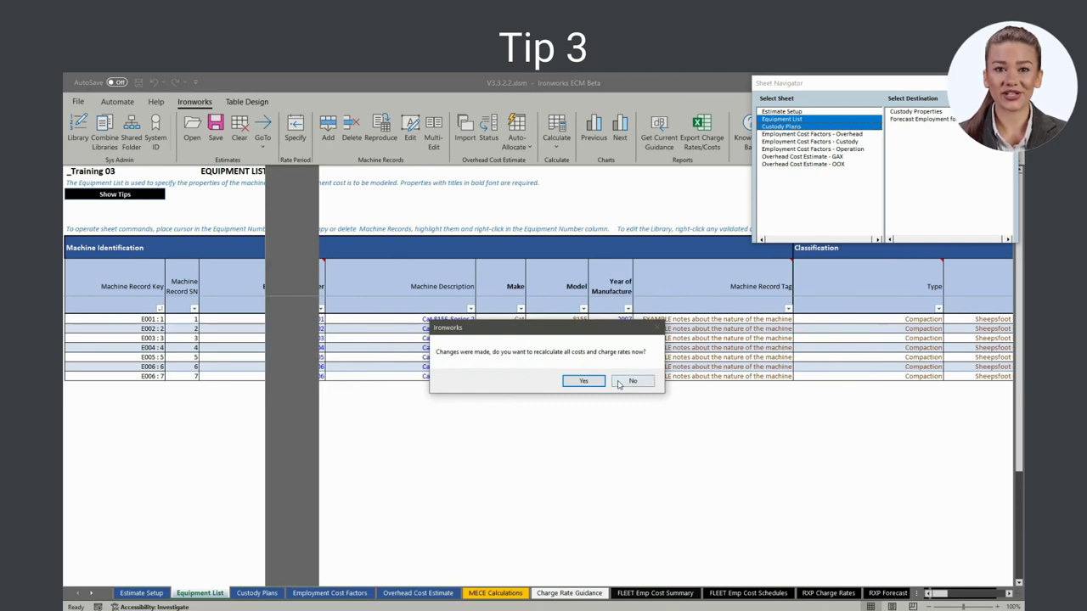
left_click(630, 381)
left_click(907, 113)
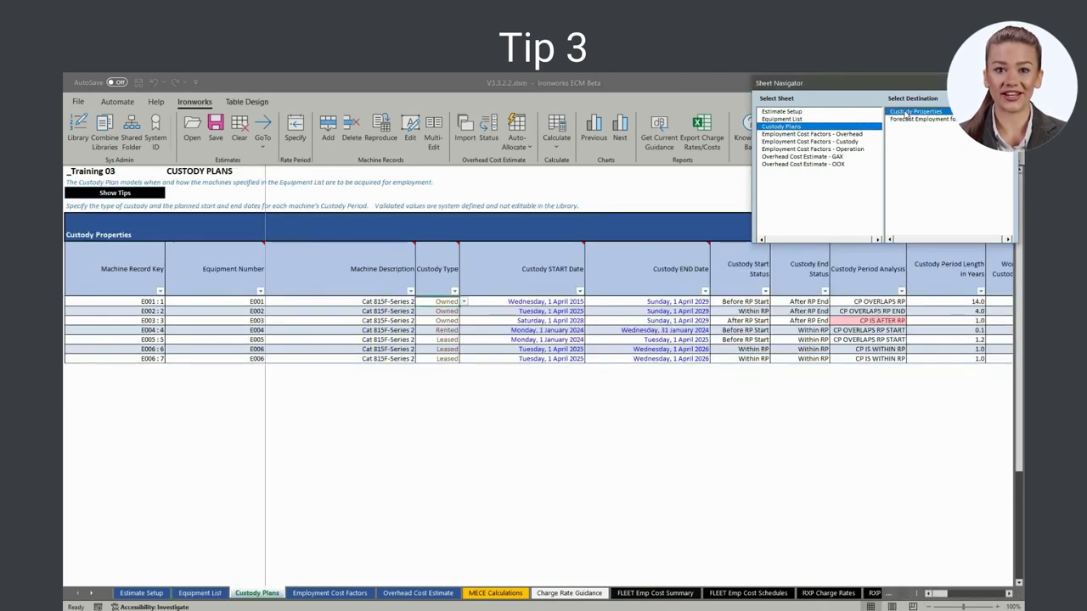